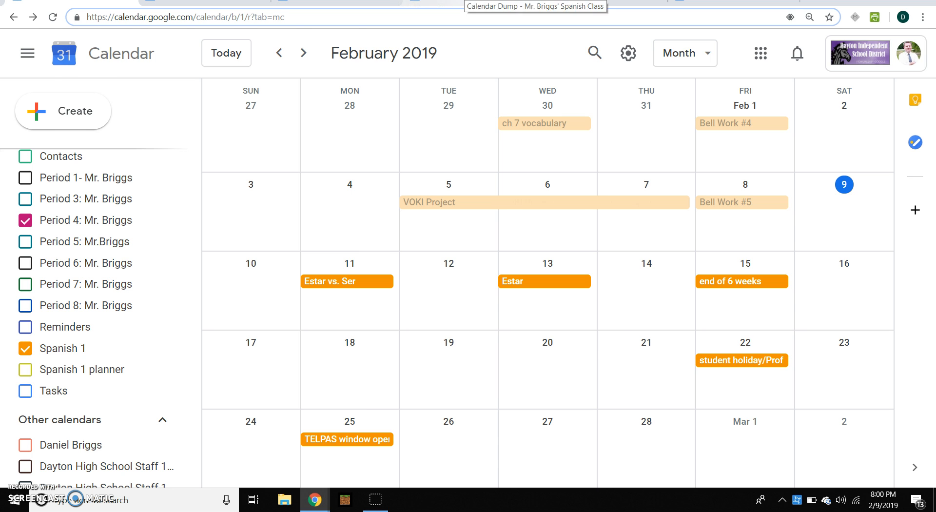
# Step: On the class website's Spanish 1 calendar, open the Estar vs. Ser event and check its estar video link
pyautogui.click(468, 4)
pyautogui.click(357, 3)
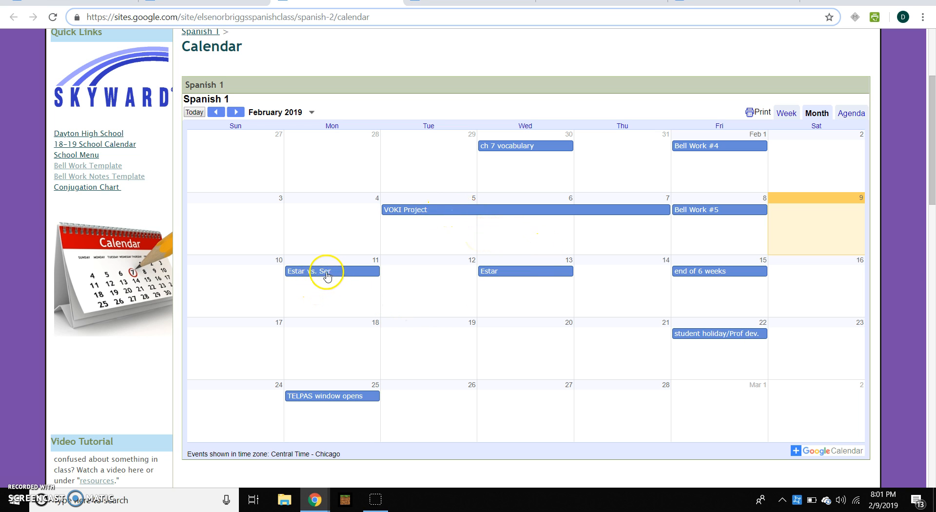
pyautogui.click(314, 273)
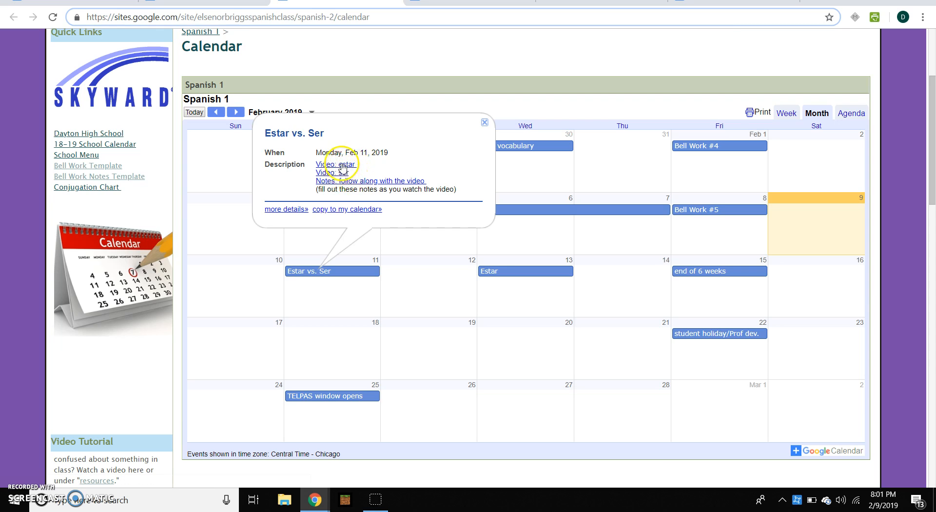
pyautogui.click(347, 165)
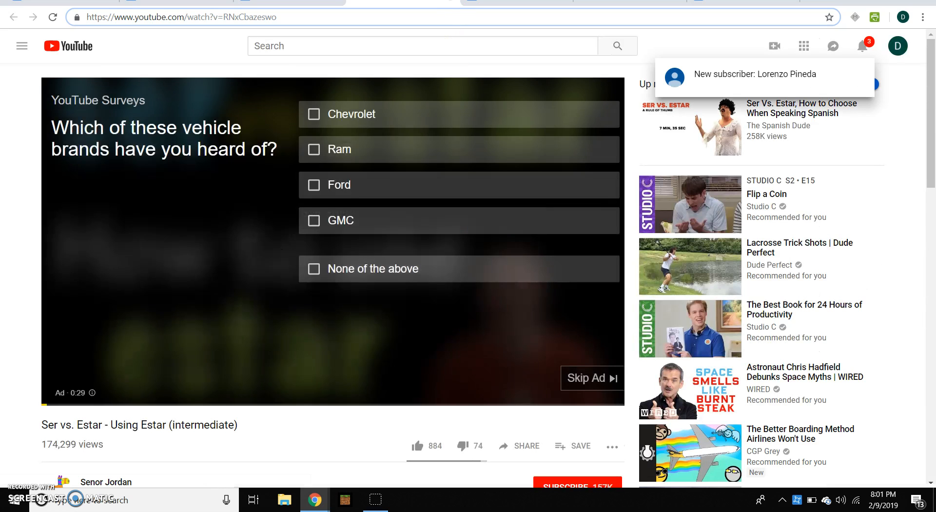
pyautogui.click(450, 1)
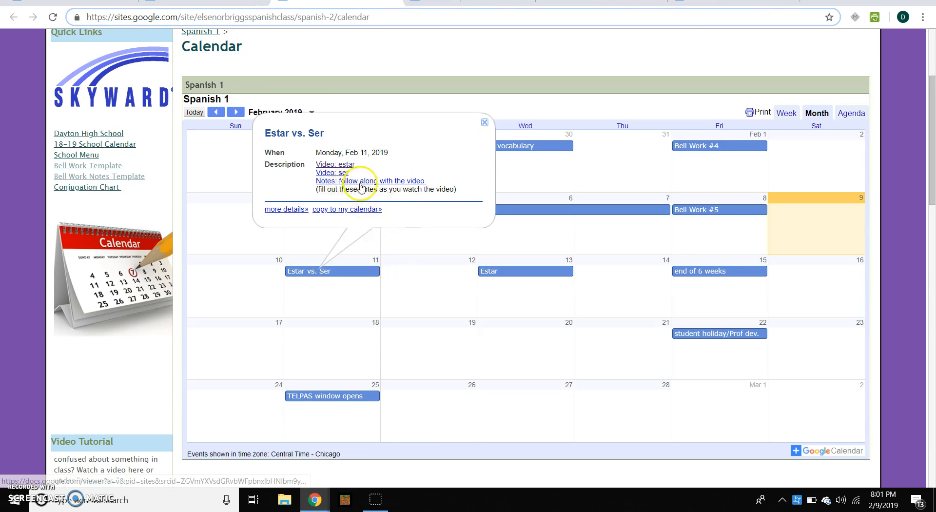
# Step: Check the Estar vs. Ser event's notes link and view the ch 7 vocabulary event's details
pyautogui.click(348, 181)
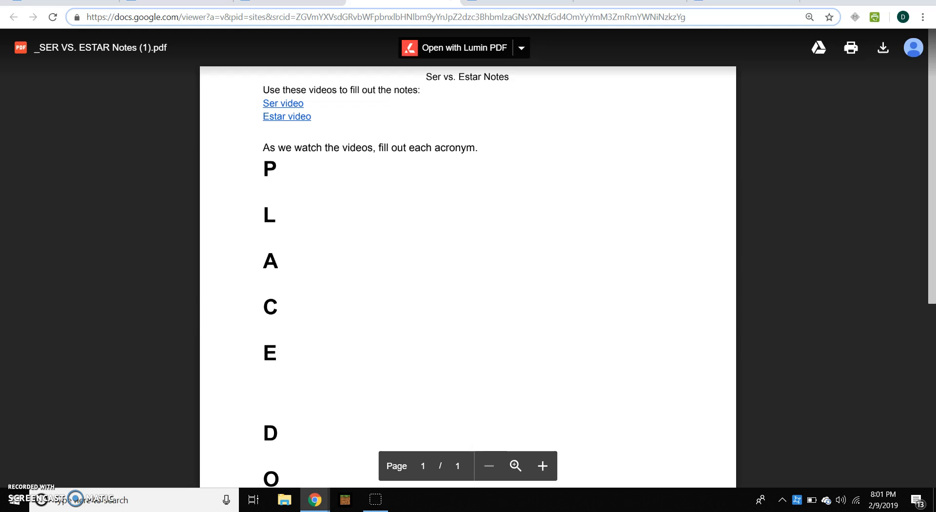
pyautogui.click(451, 1)
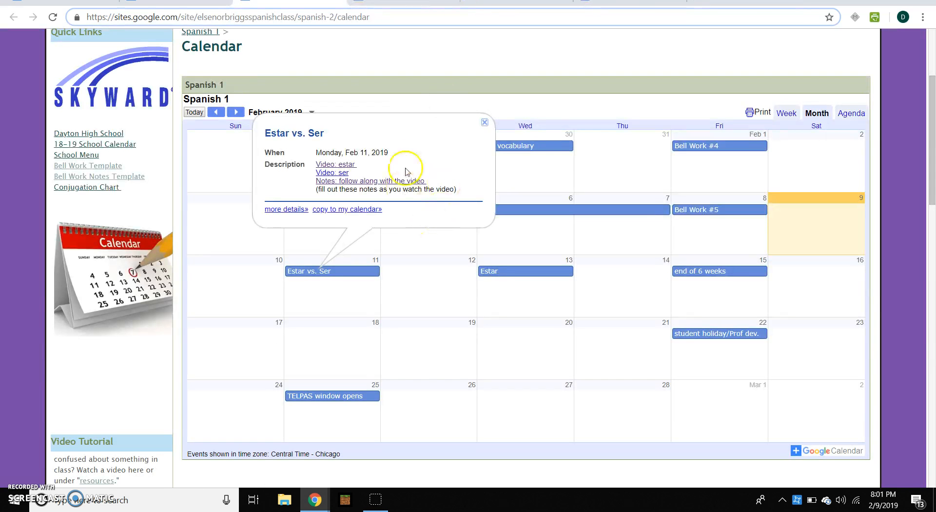
pyautogui.click(484, 122)
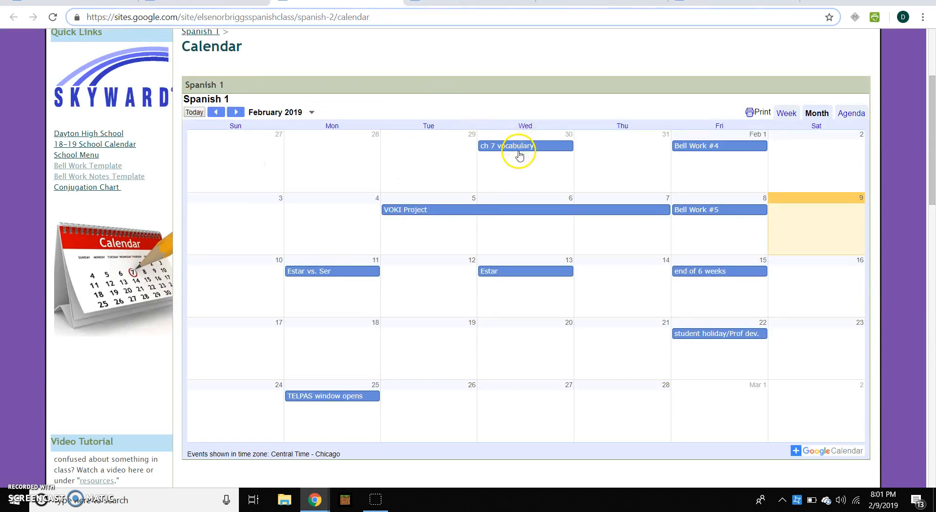
pyautogui.click(525, 151)
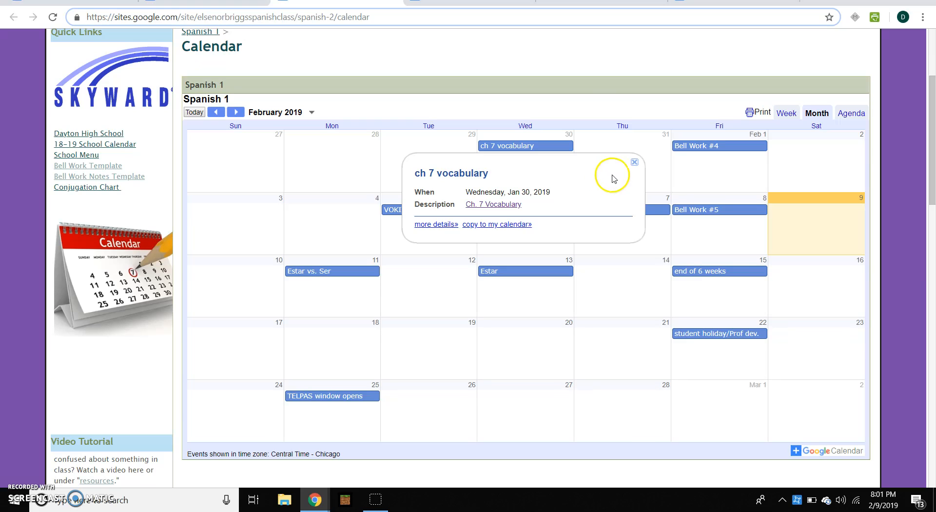
pyautogui.click(634, 163)
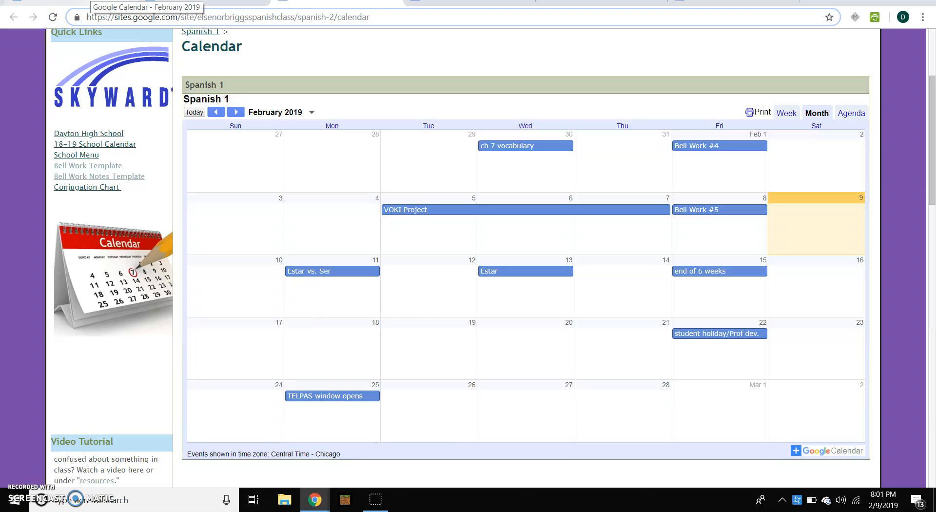
# Step: Switch to Google Calendar and delete the Estar event on February 13
pyautogui.click(98, 2)
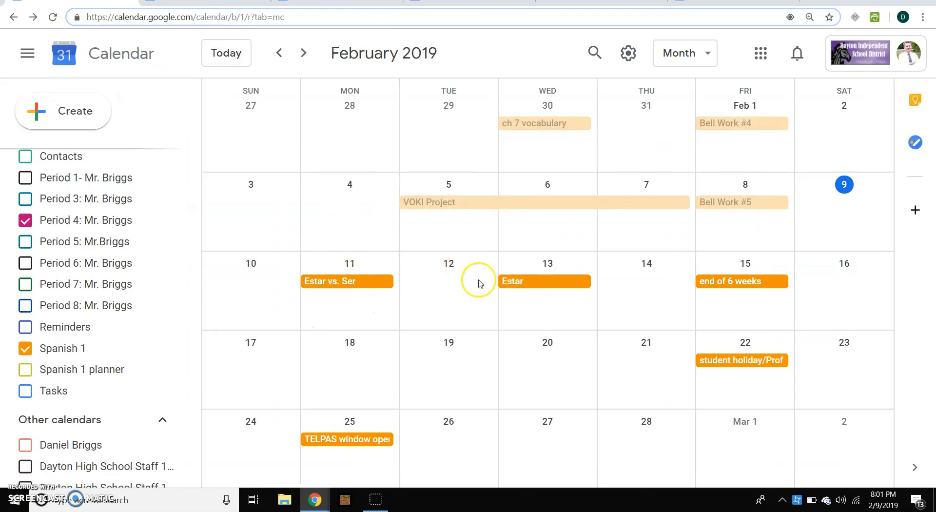
pyautogui.click(549, 281)
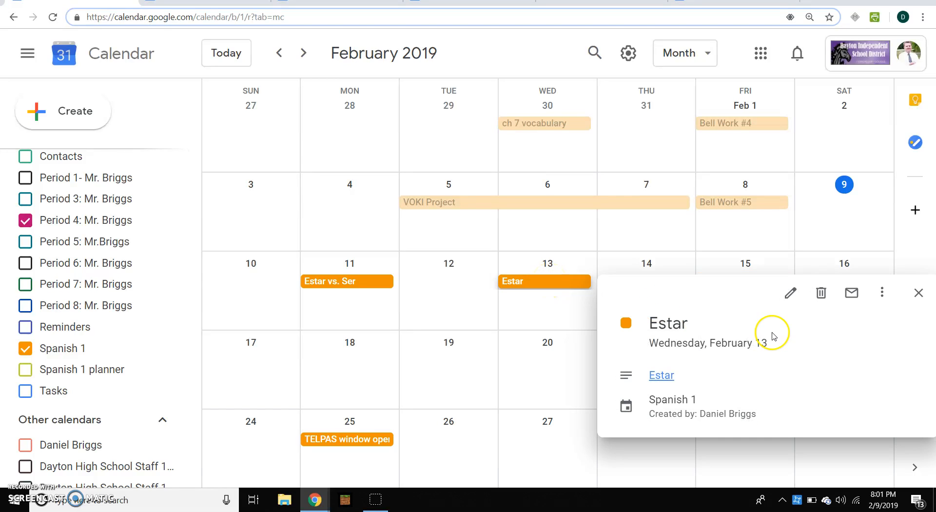
pyautogui.click(823, 293)
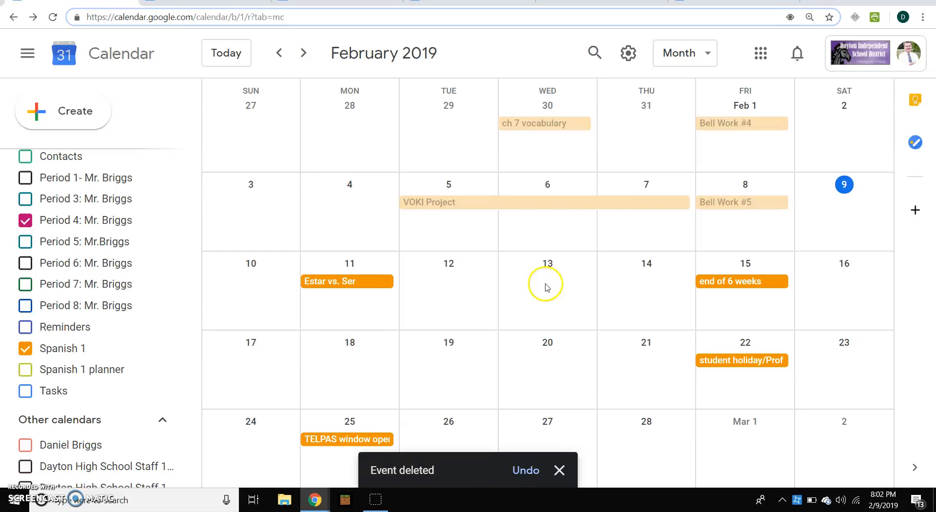
# Step: Start a new all-day event titled Estar on February 13, 2019, assigned to the Spanish 1 calendar
pyautogui.click(537, 288)
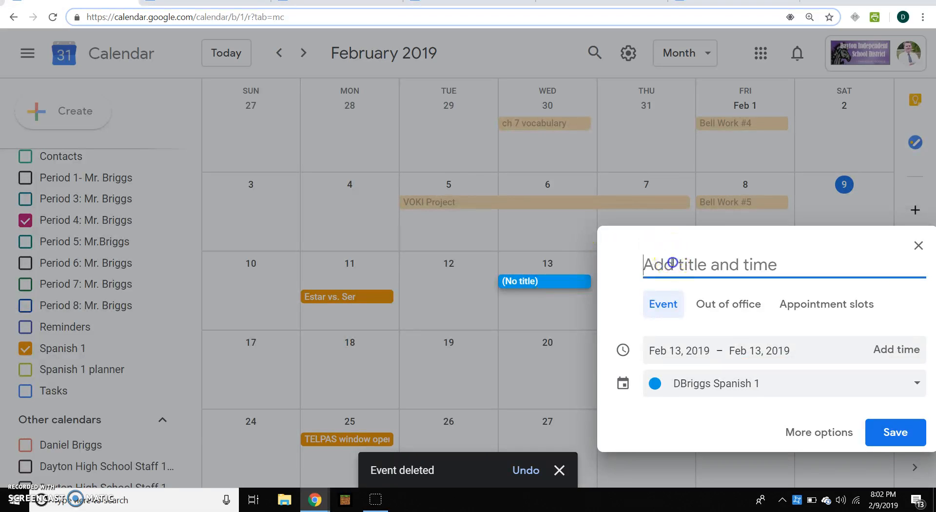
pyautogui.write('Estar')
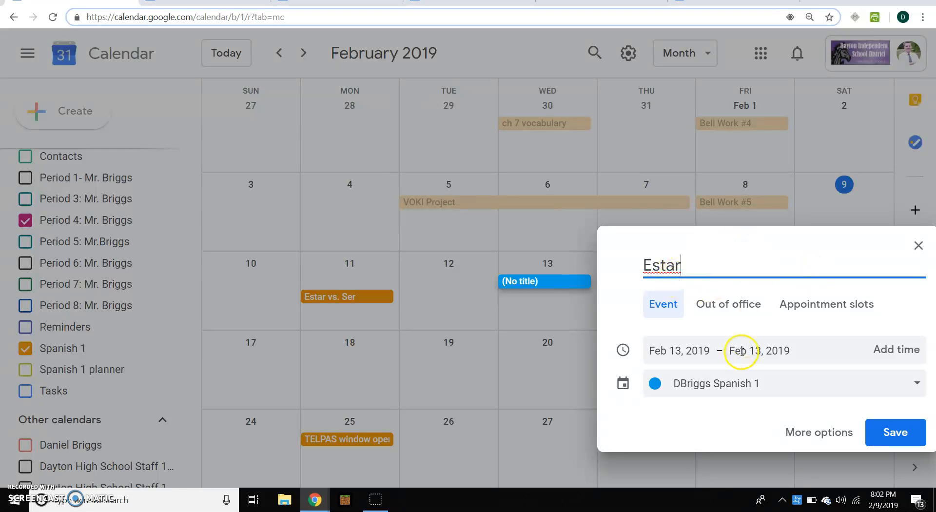
pyautogui.click(758, 384)
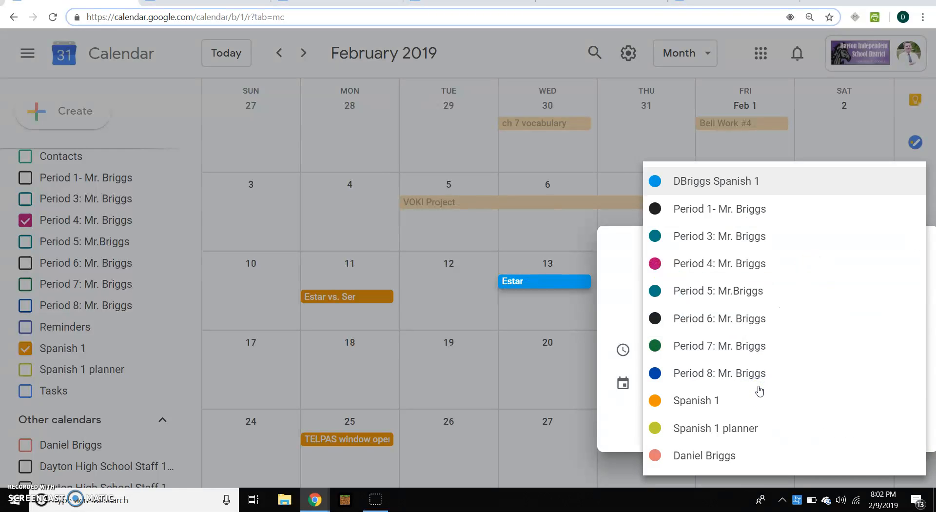
pyautogui.click(709, 400)
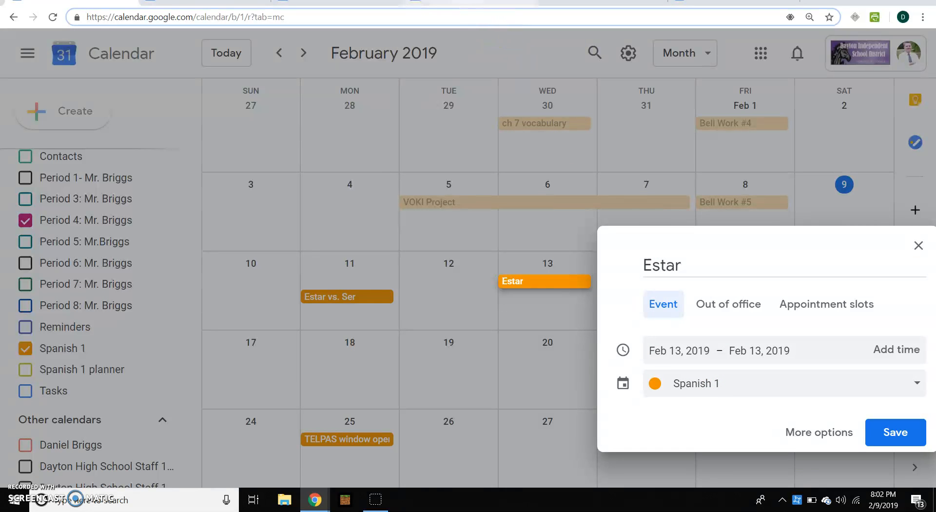
pyautogui.click(473, 2)
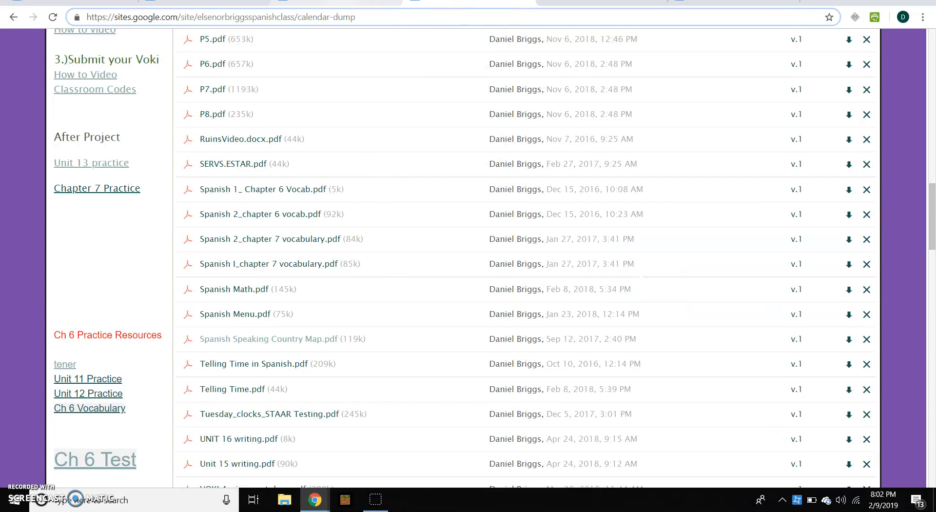
pyautogui.click(373, 2)
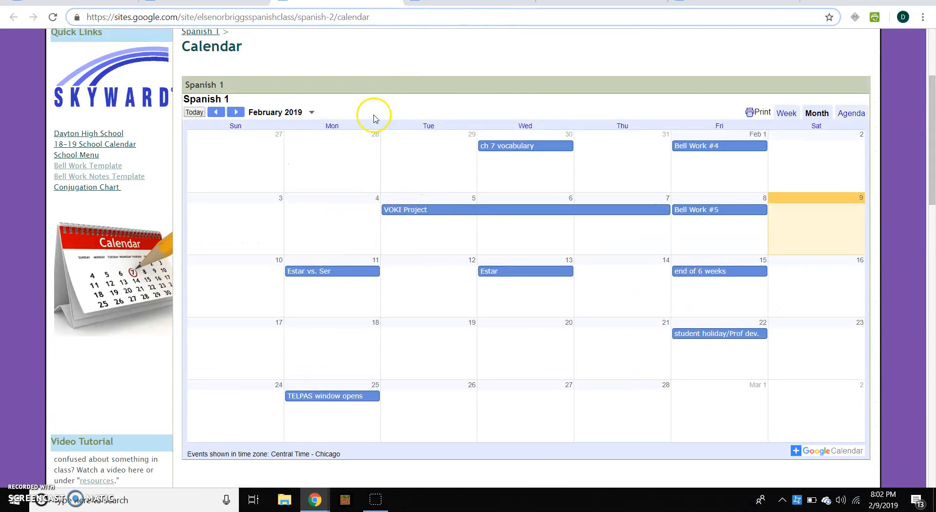
pyautogui.click(73, 2)
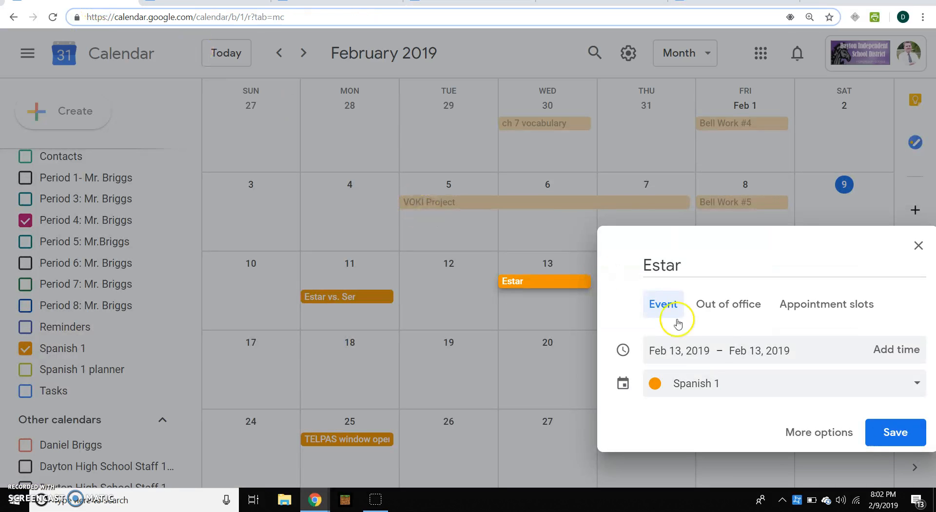
# Step: Open the Estar event's full options, enter "estar" as its description and select that text
pyautogui.click(807, 432)
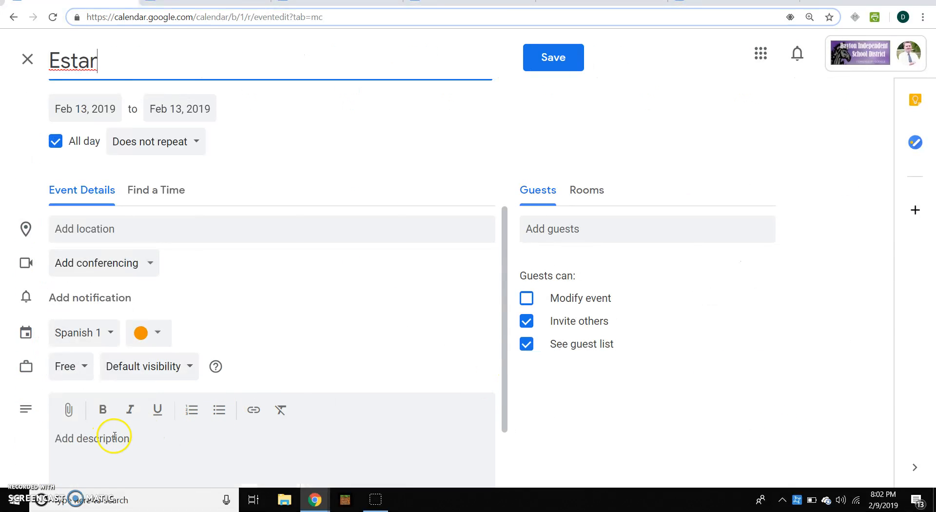
pyautogui.click(130, 439)
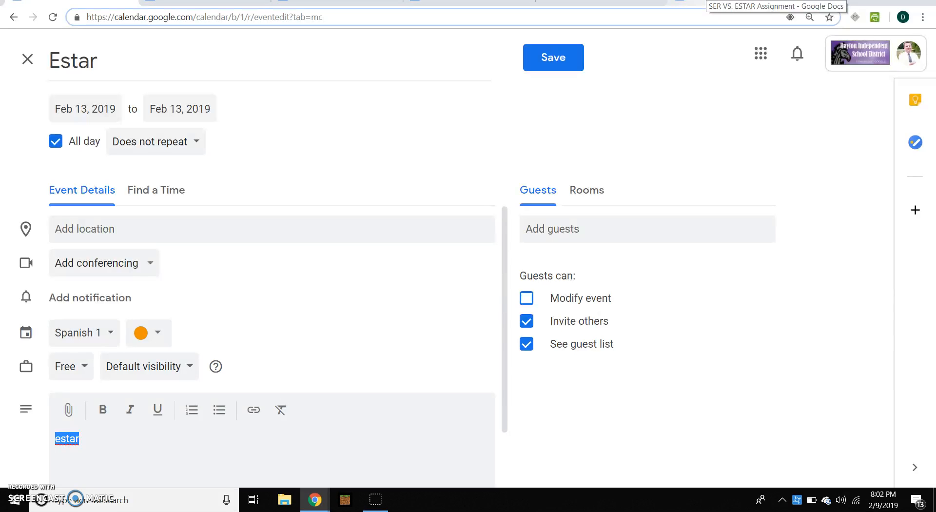
# Step: Switch to the SER VS. ESTAR Assignment document in Google Docs, review its link-sharing options and copy its shareable link
pyautogui.click(707, 3)
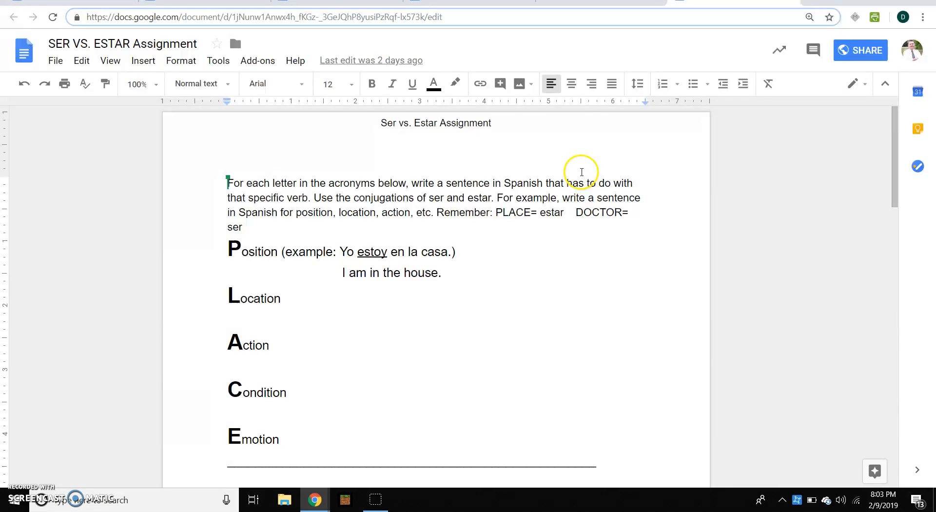
pyautogui.click(863, 56)
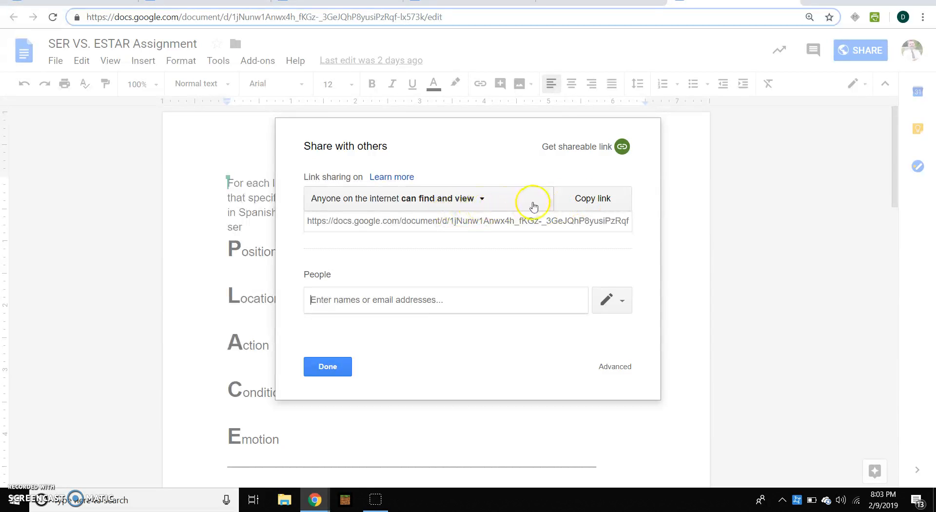
pyautogui.click(483, 199)
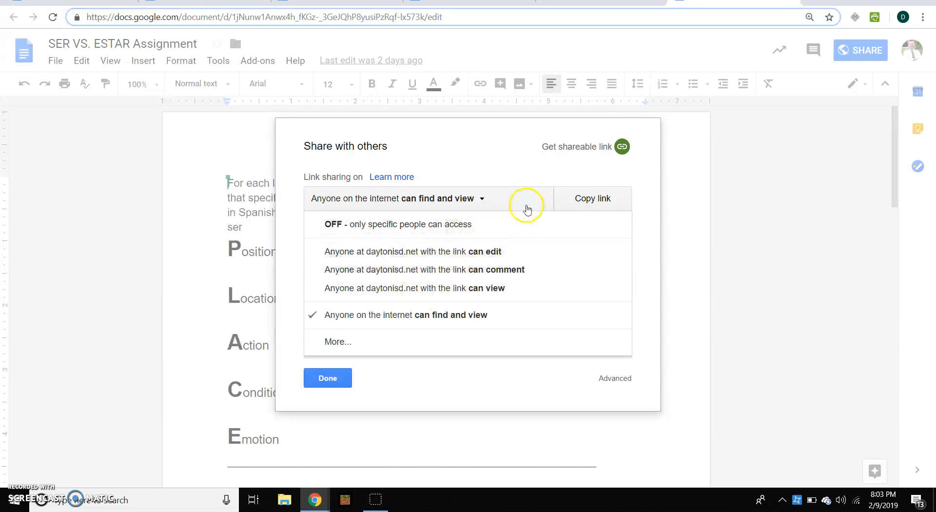
pyautogui.click(498, 169)
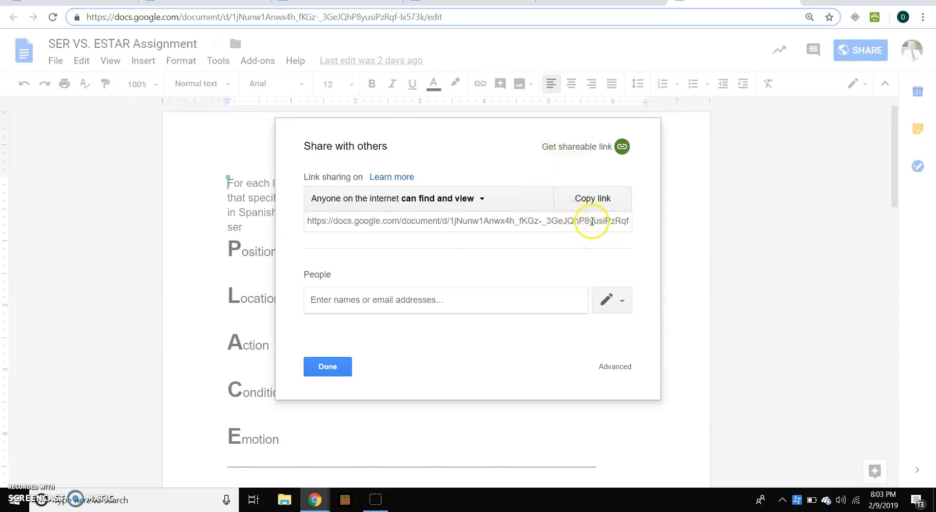
pyautogui.click(592, 198)
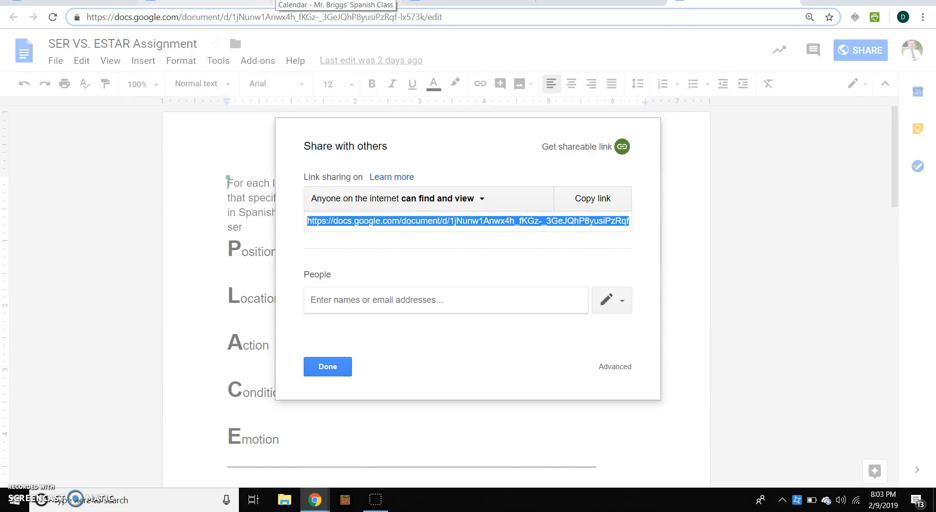
# Step: Back in Google Calendar, link the description text "estar" to the copied assignment document URL and save the event
pyautogui.click(98, 2)
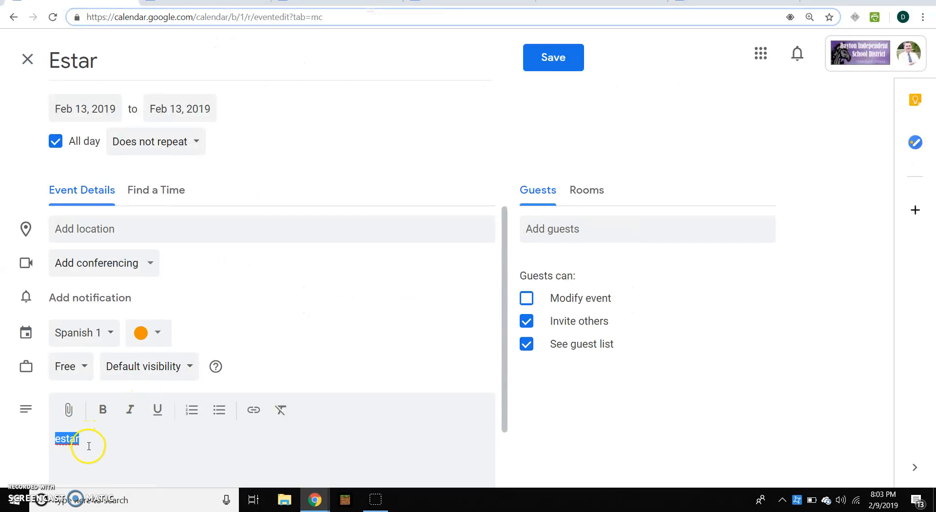
pyautogui.click(256, 412)
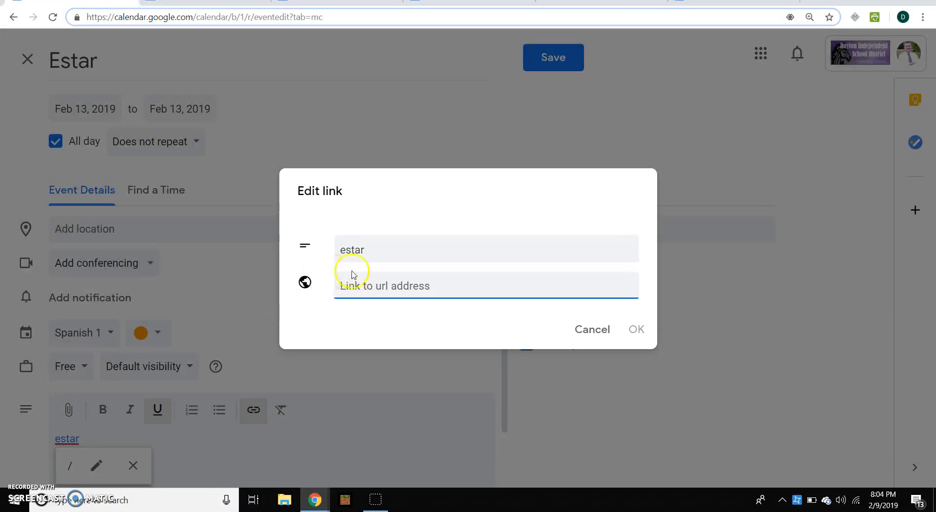
pyautogui.hotkey('ctrl', 'v')
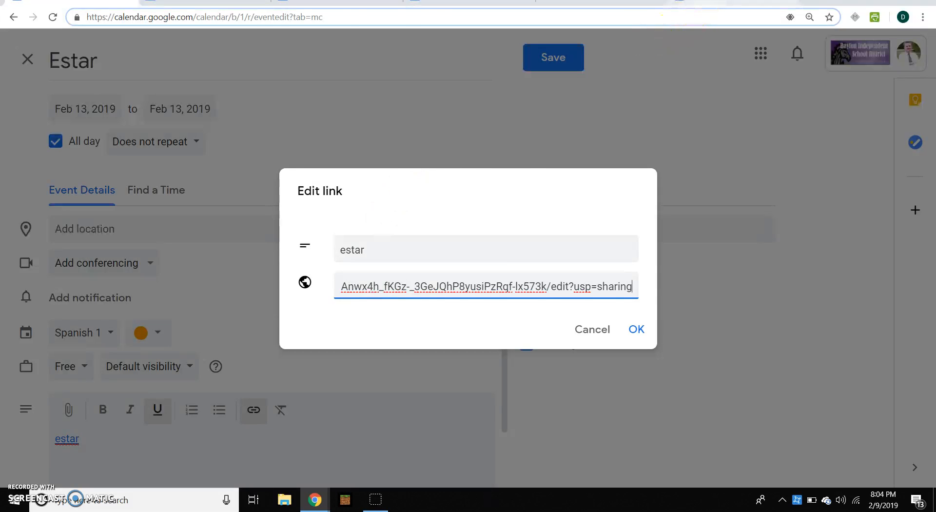
pyautogui.click(700, 6)
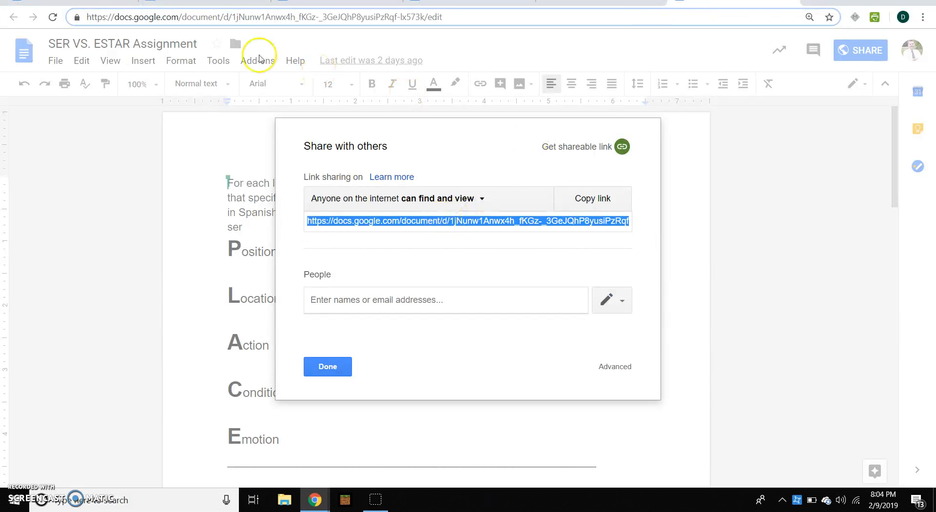
pyautogui.click(93, 2)
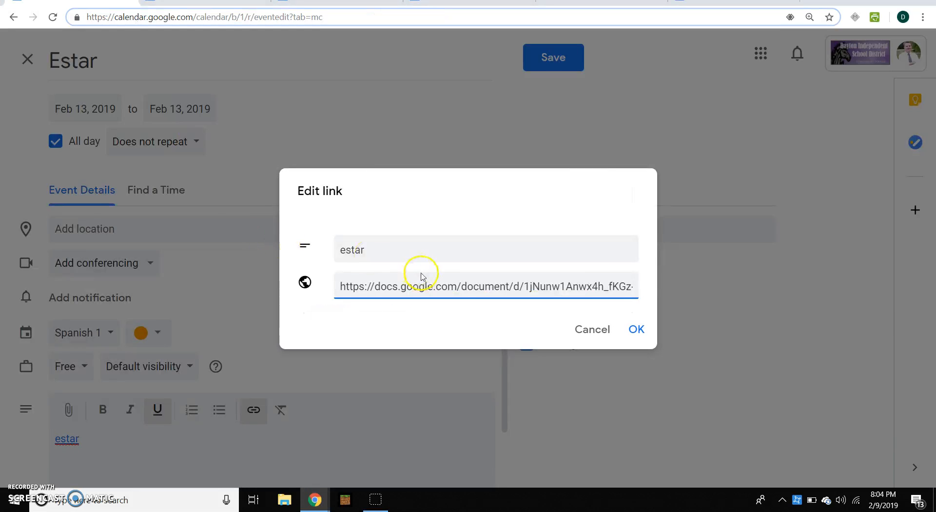
pyautogui.click(636, 330)
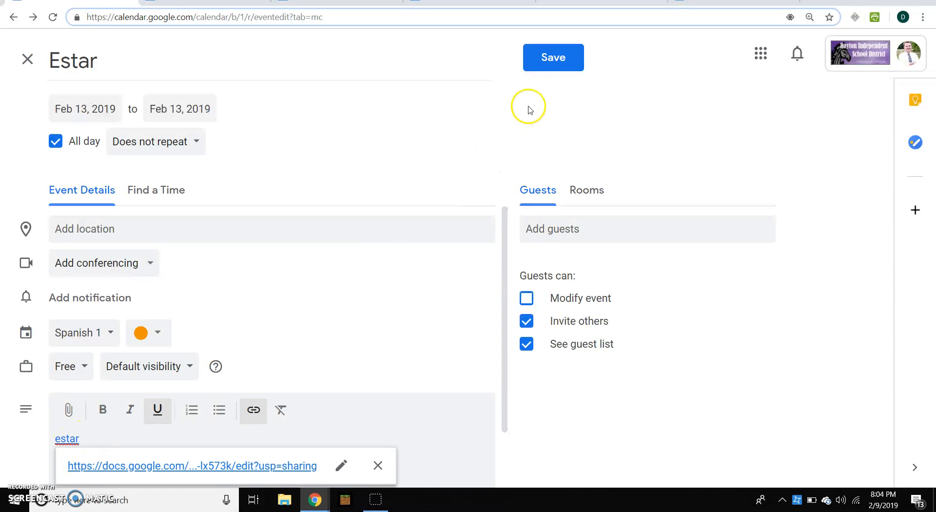
pyautogui.click(550, 66)
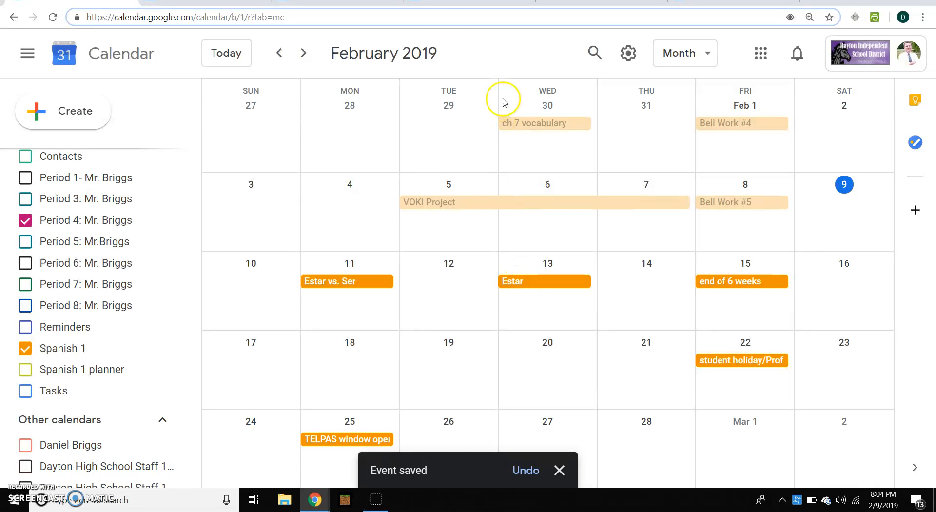
# Step: On the class website's Spanish 1 calendar, check that the Estar event's description link opens the assignment document, and close both
pyautogui.click(337, 3)
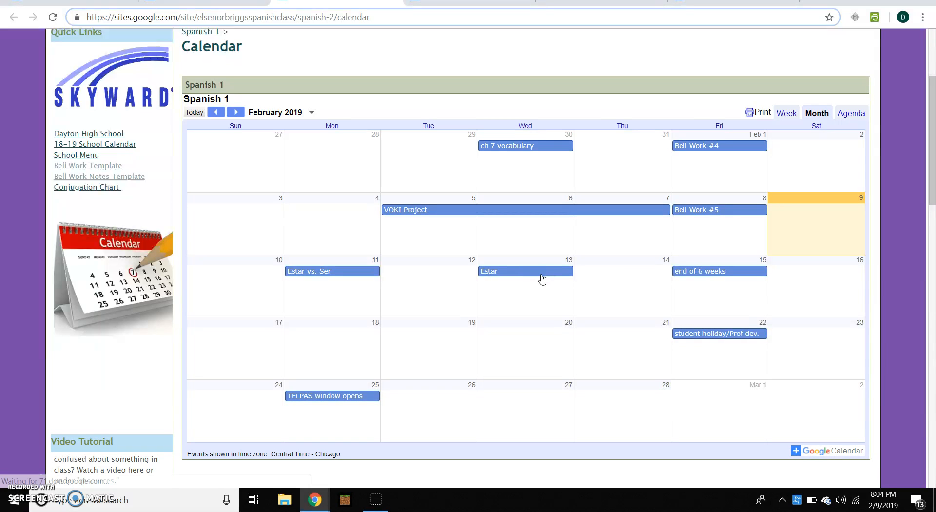
pyautogui.click(502, 271)
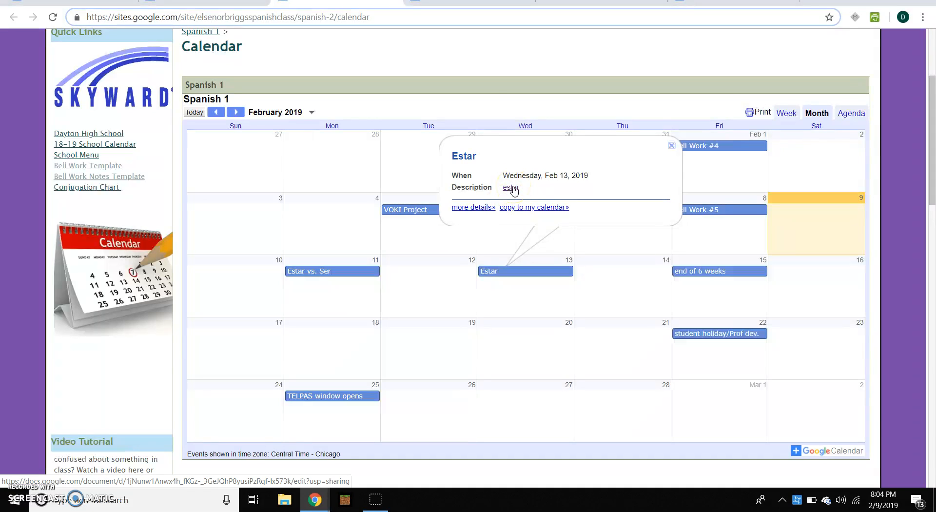
pyautogui.click(513, 190)
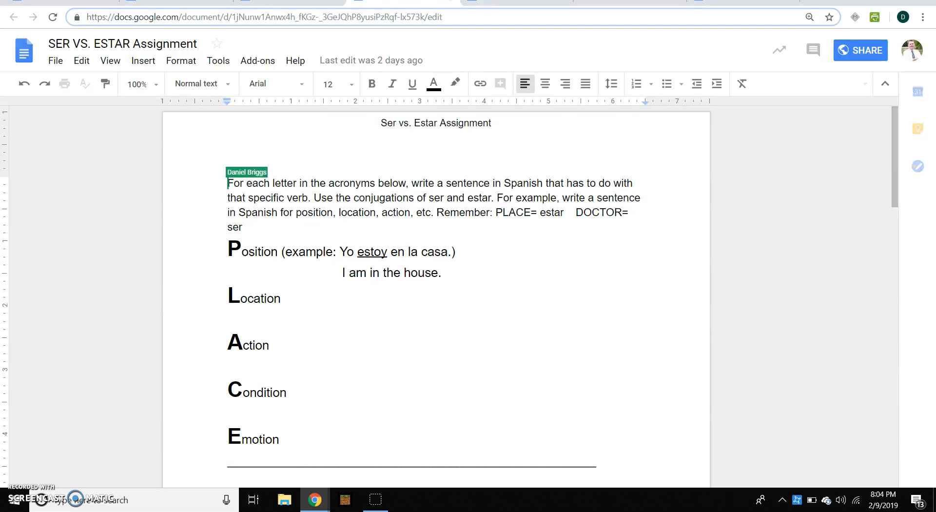
pyautogui.hotkey('ctrl', 'w')
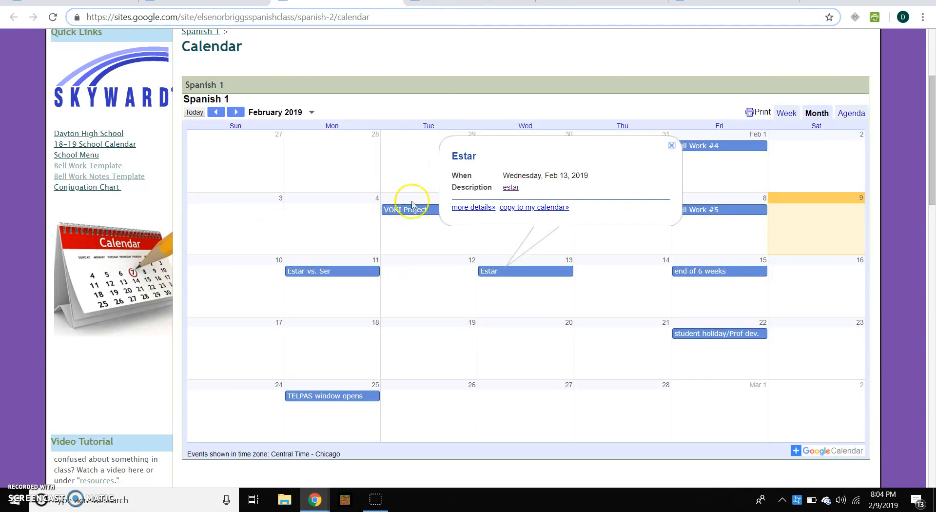
pyautogui.click(671, 146)
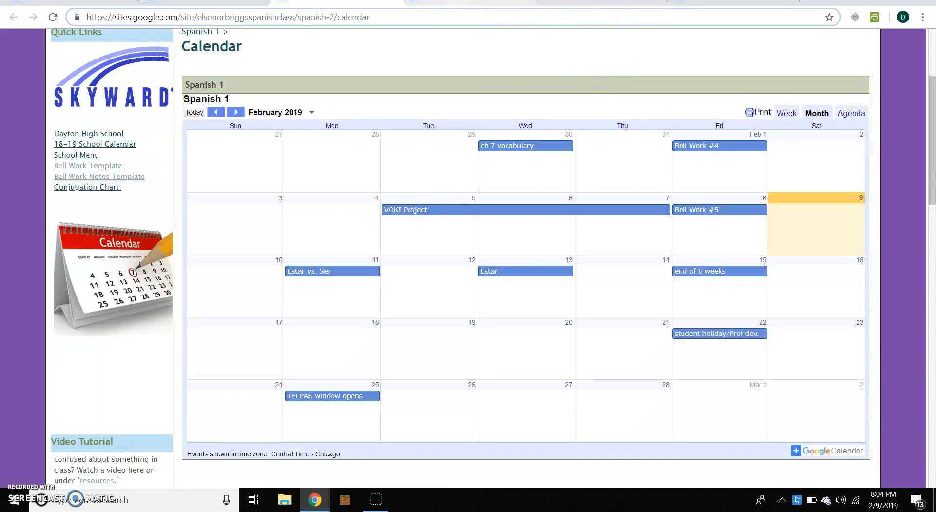
# Step: Switch to the class website's calendar-dump page, open MexicoPart4Assignment.pdf from the file list and select its full web address
pyautogui.click(457, 3)
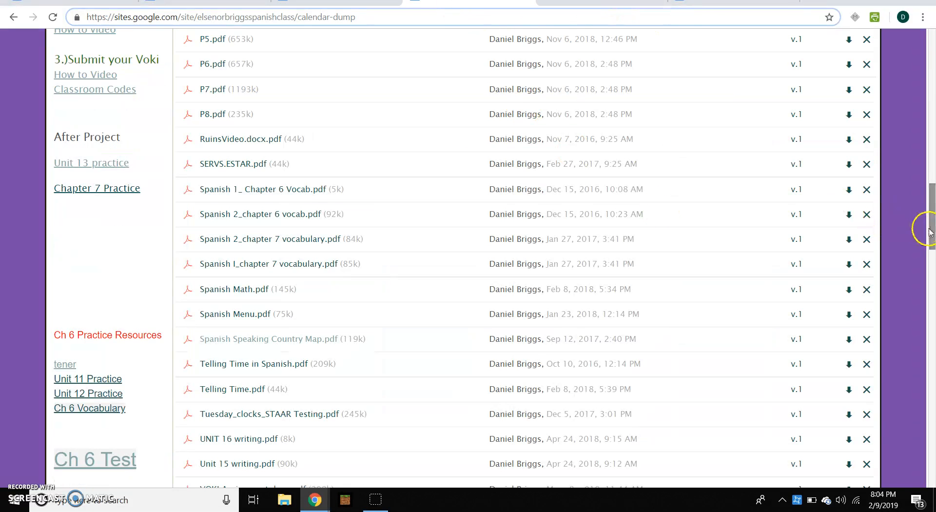
pyautogui.moveTo(930, 233); pyautogui.dragTo(915, 166)
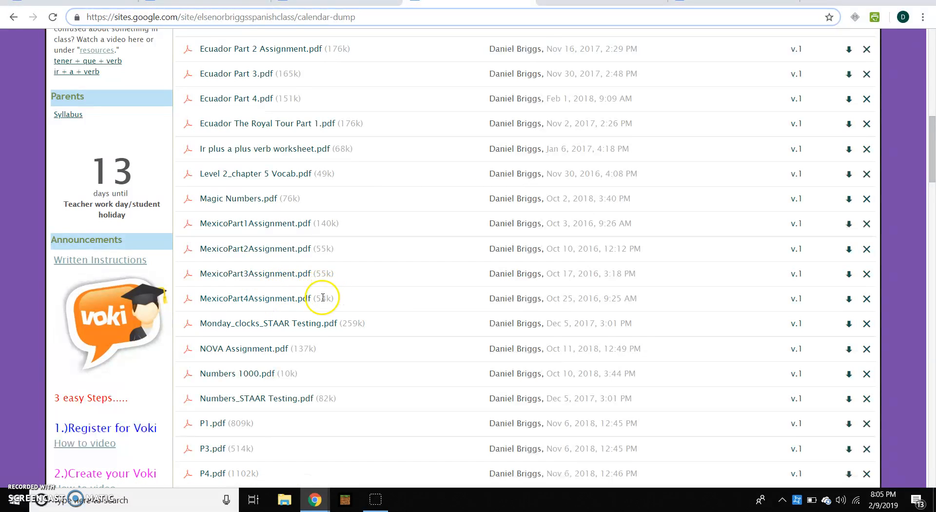
pyautogui.click(229, 302)
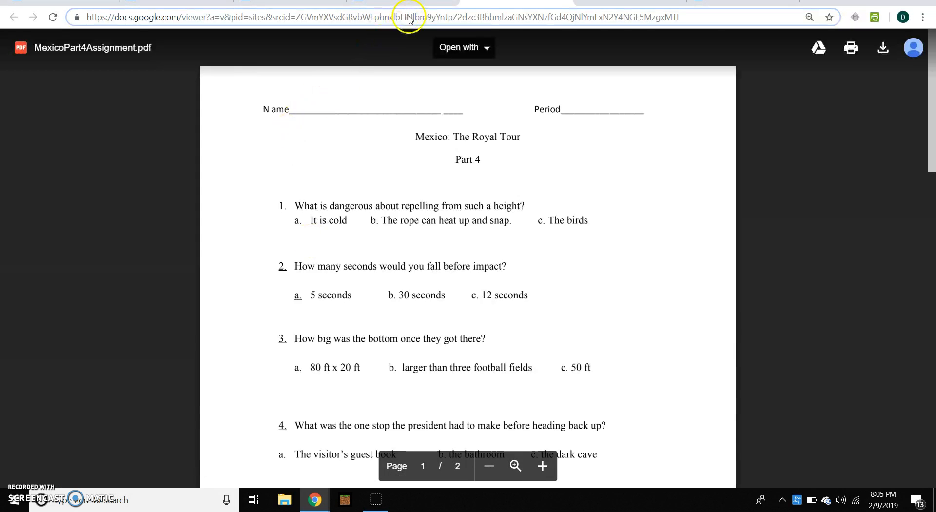
pyautogui.click(408, 19)
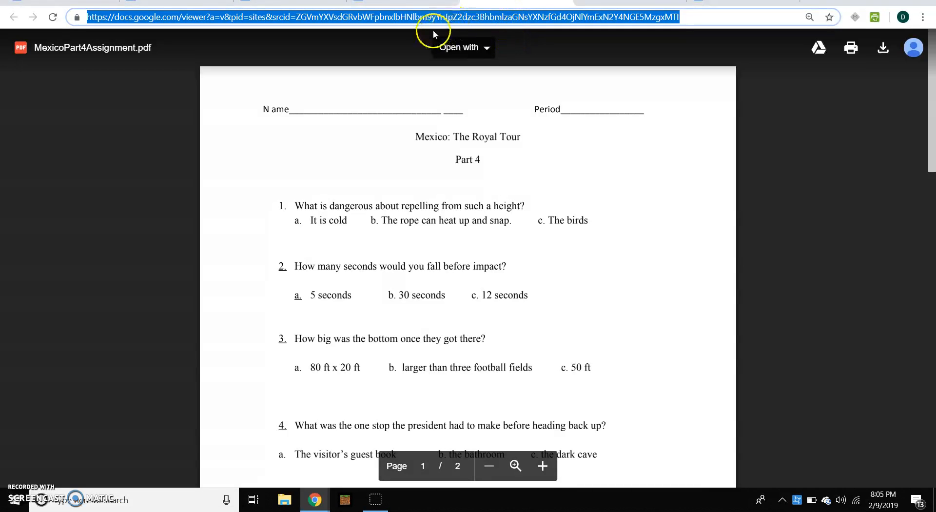
# Step: Return to Google Calendar and open the February 13 Estar event for editing to review its linked description
pyautogui.click(68, 2)
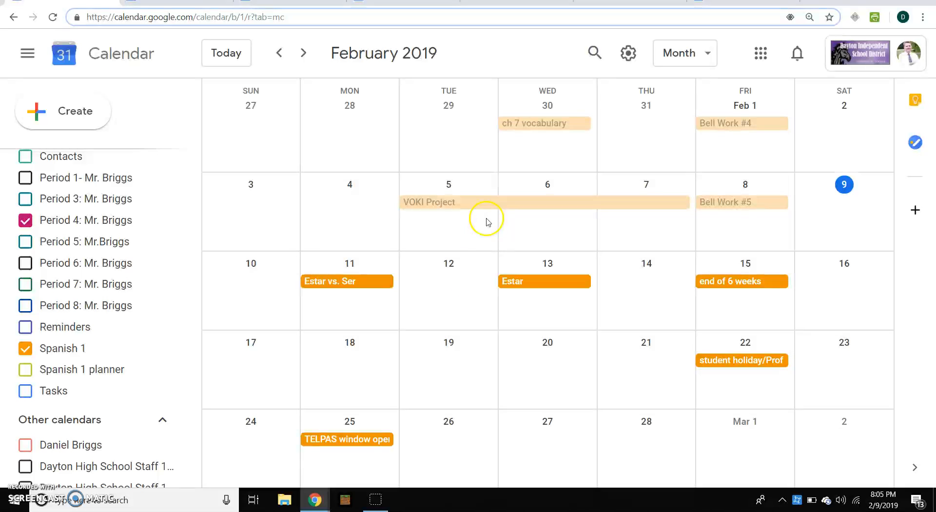
pyautogui.click(539, 285)
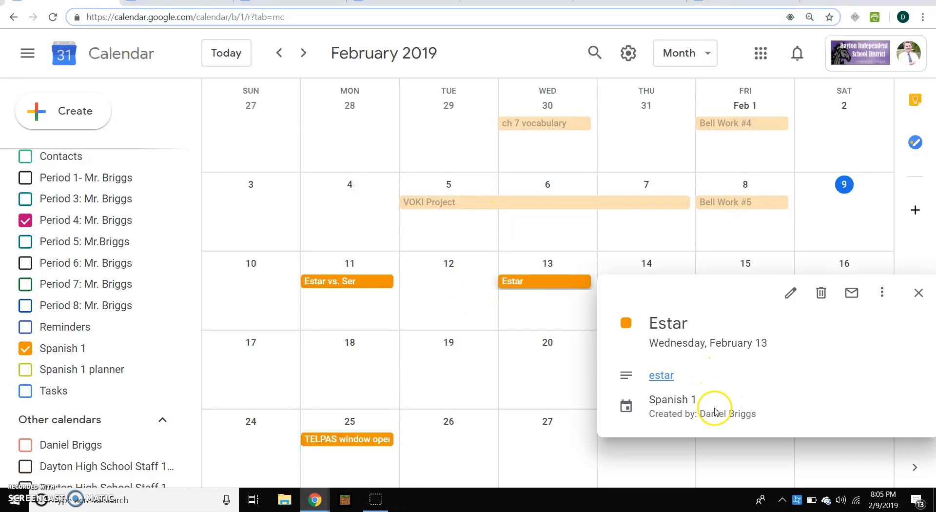
pyautogui.click(788, 301)
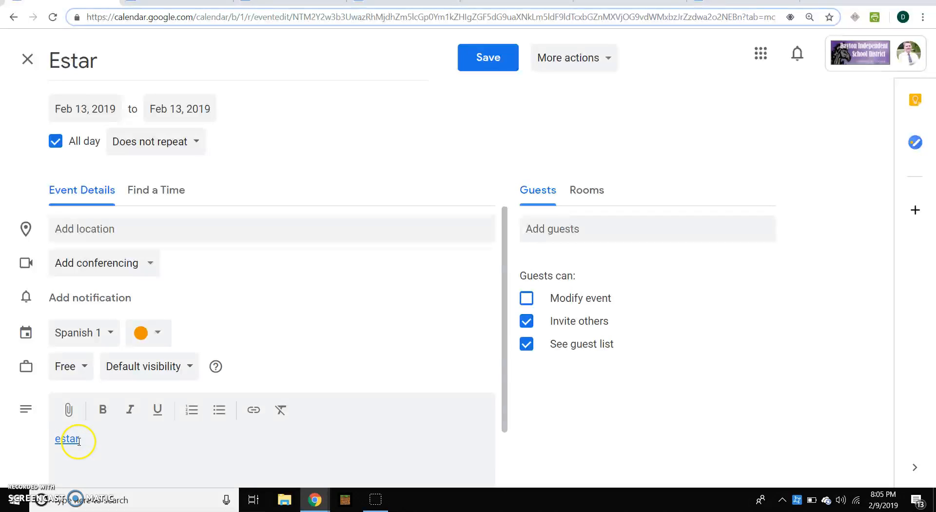
pyautogui.click(487, 57)
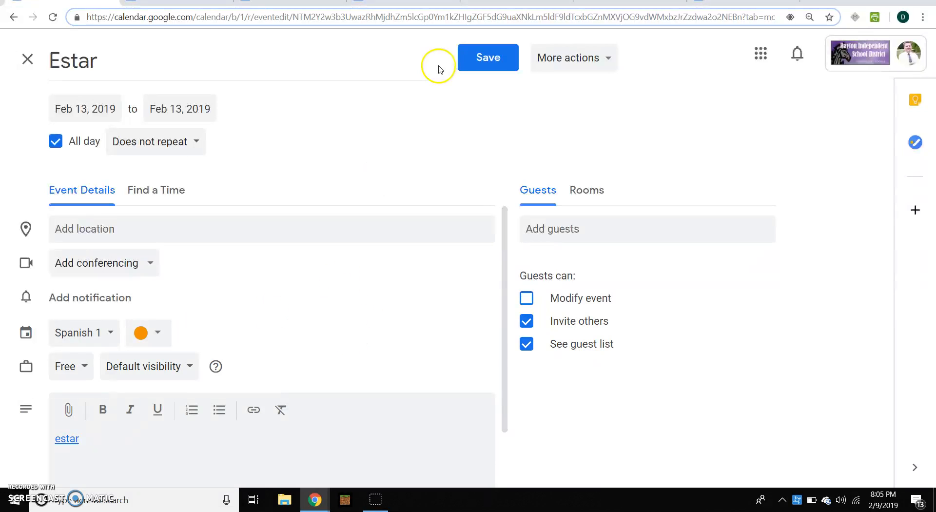
# Step: Go back to the class website's Spanish 1 calendar and view the VOKI Project event's details and description links
pyautogui.click(162, 9)
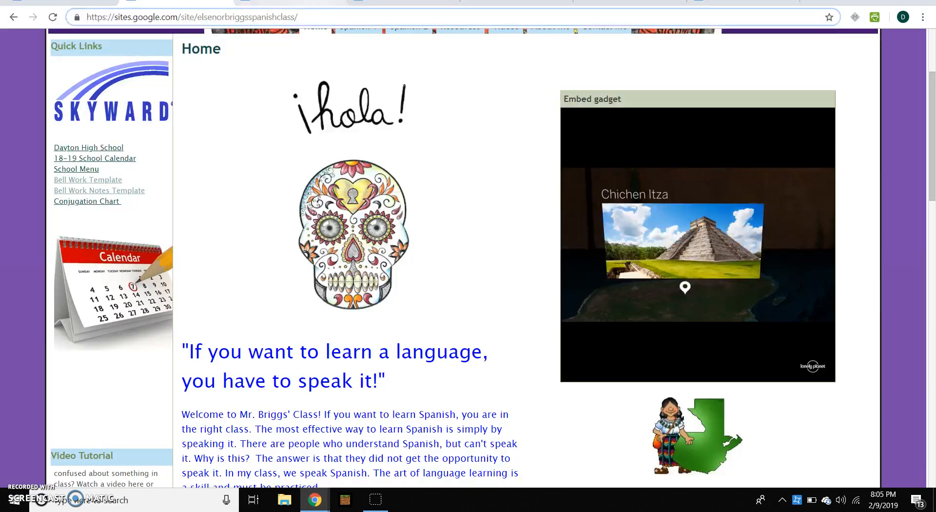
pyautogui.click(302, 2)
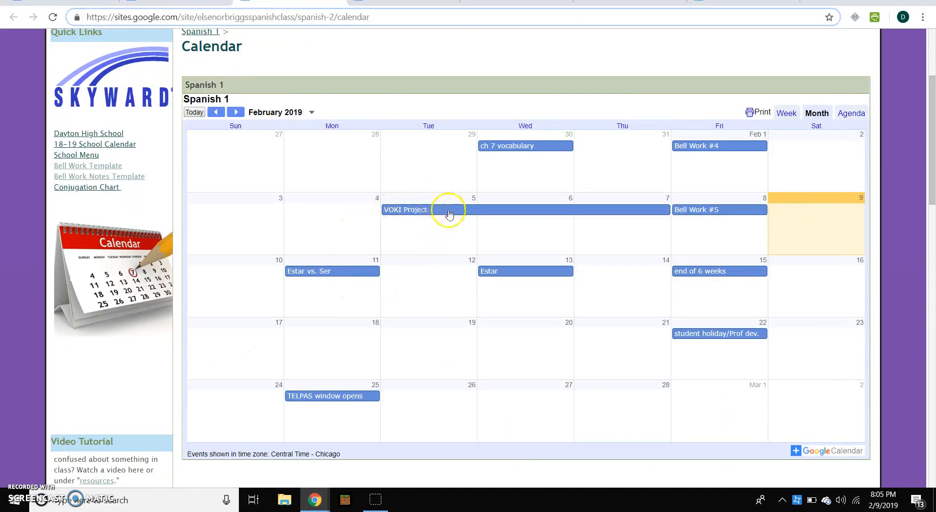
pyautogui.click(448, 211)
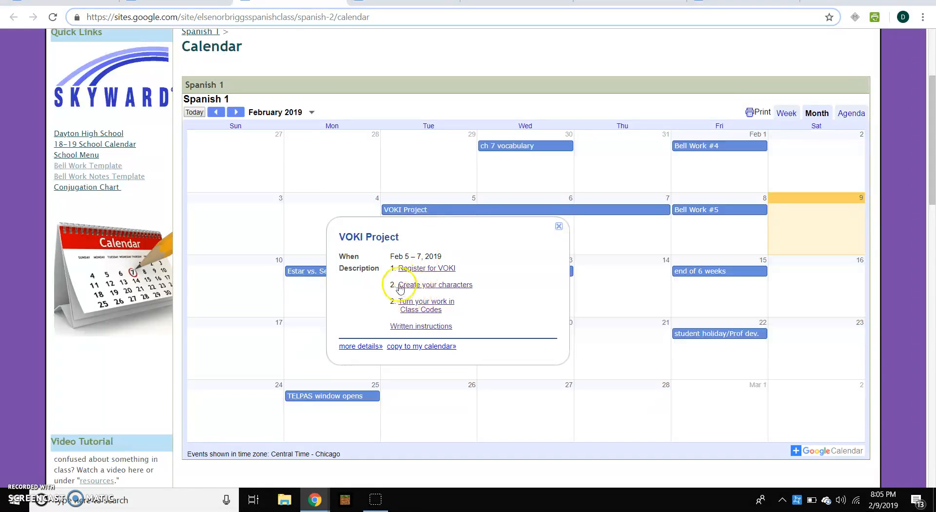